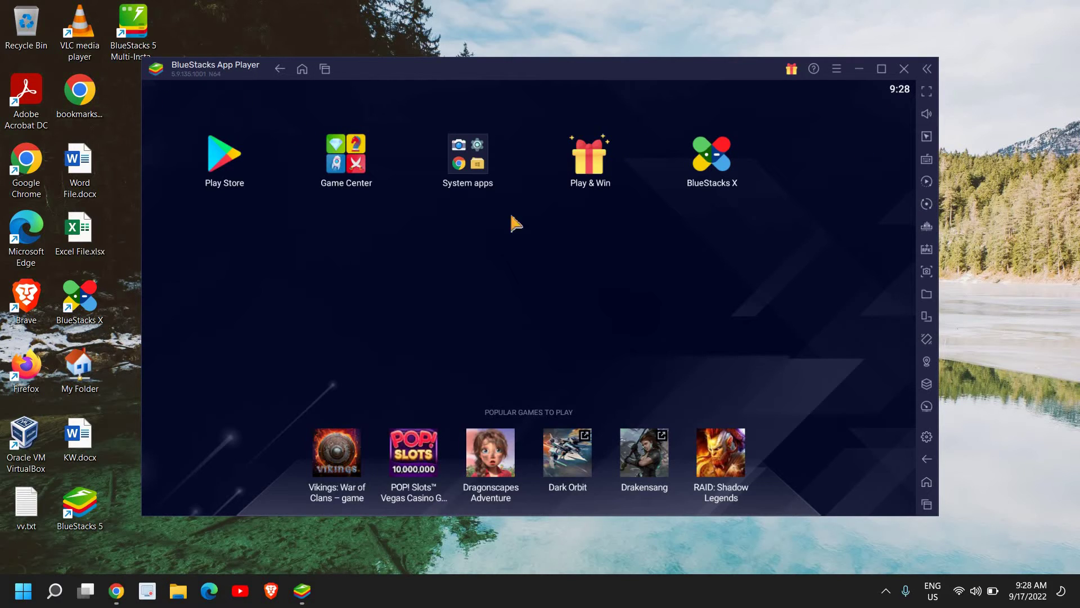
- Open Task Manager, move its window clear of the desktop icons and display the detailed process list
right_click(25, 600)
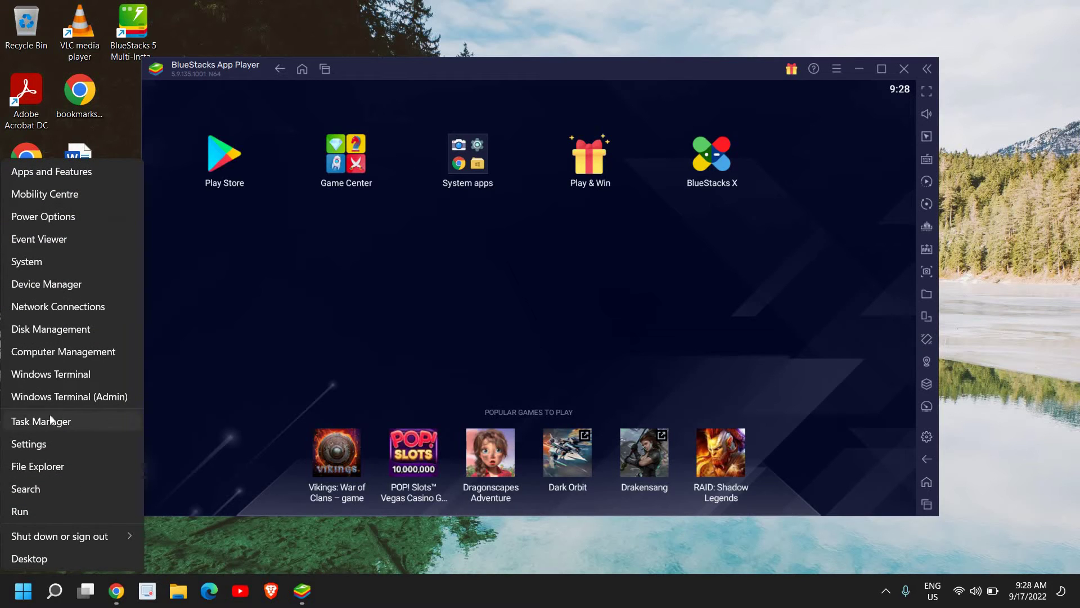
click(68, 427)
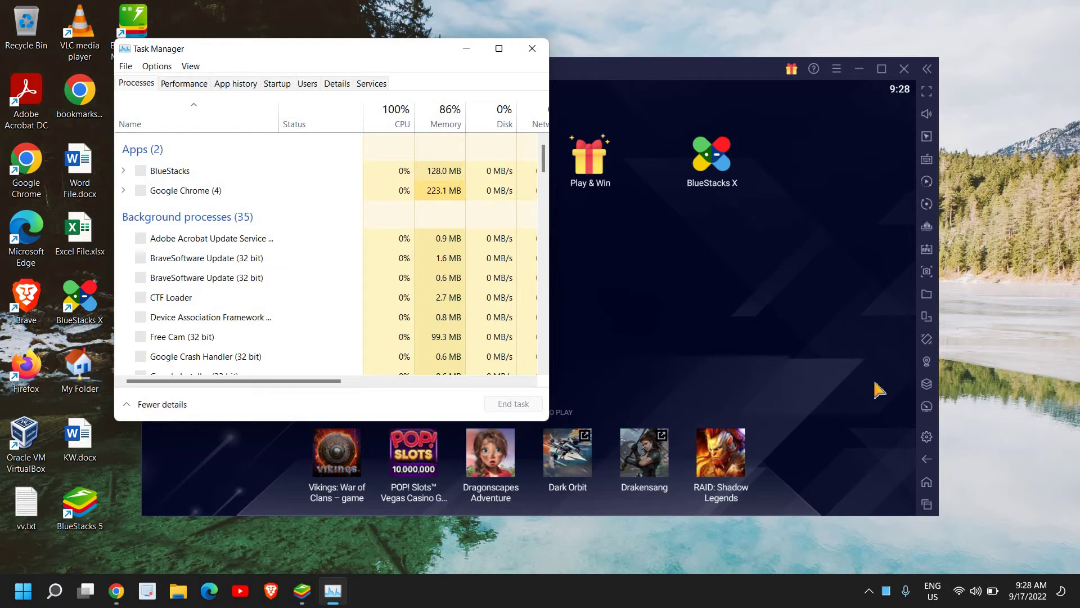
drag(395, 54, 865, 202)
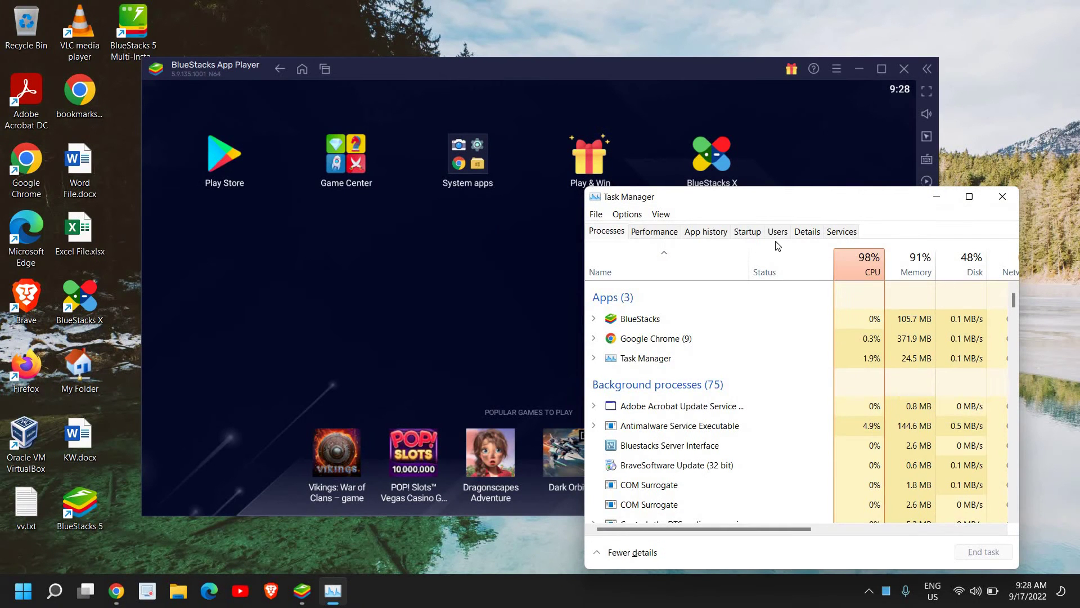
click(807, 237)
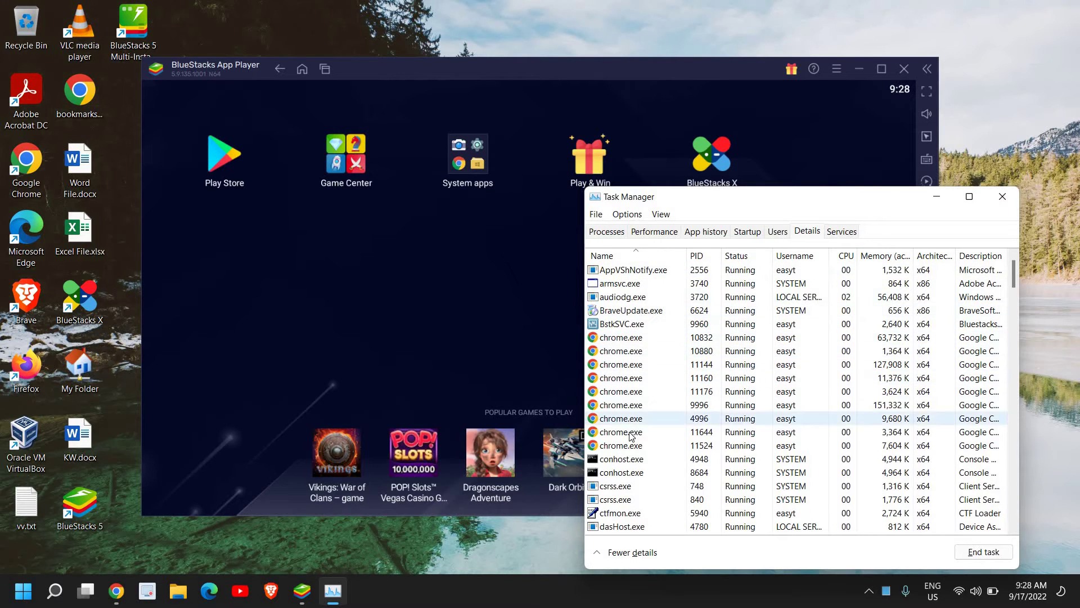
- Set the priority of HD-Player.exe to High, confirm the change and close Task Manager
scroll(631, 437, down, 5)
scroll(631, 437, down, 1)
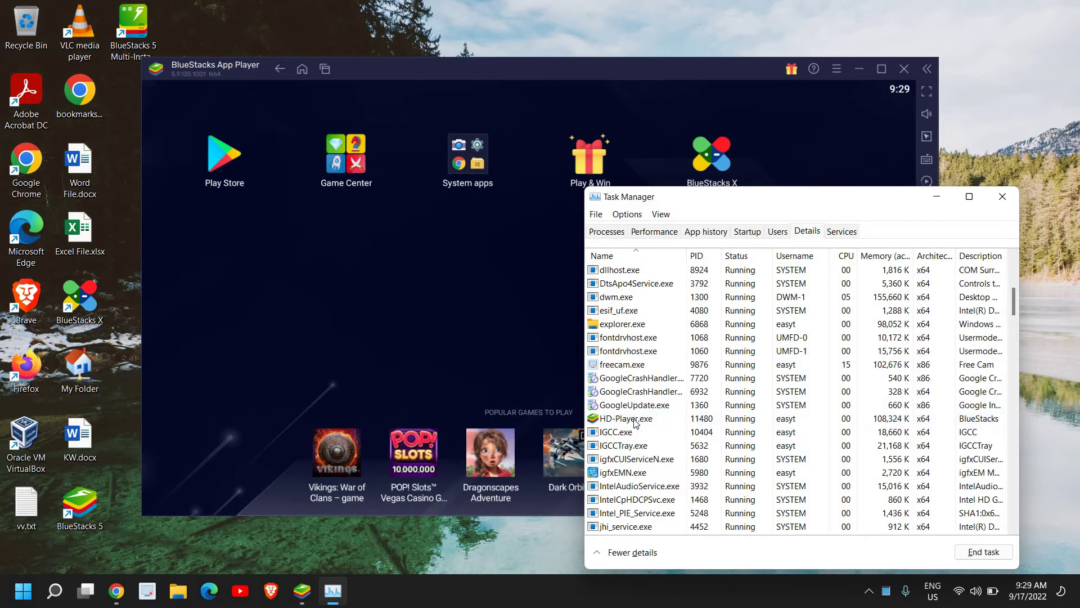
right_click(619, 435)
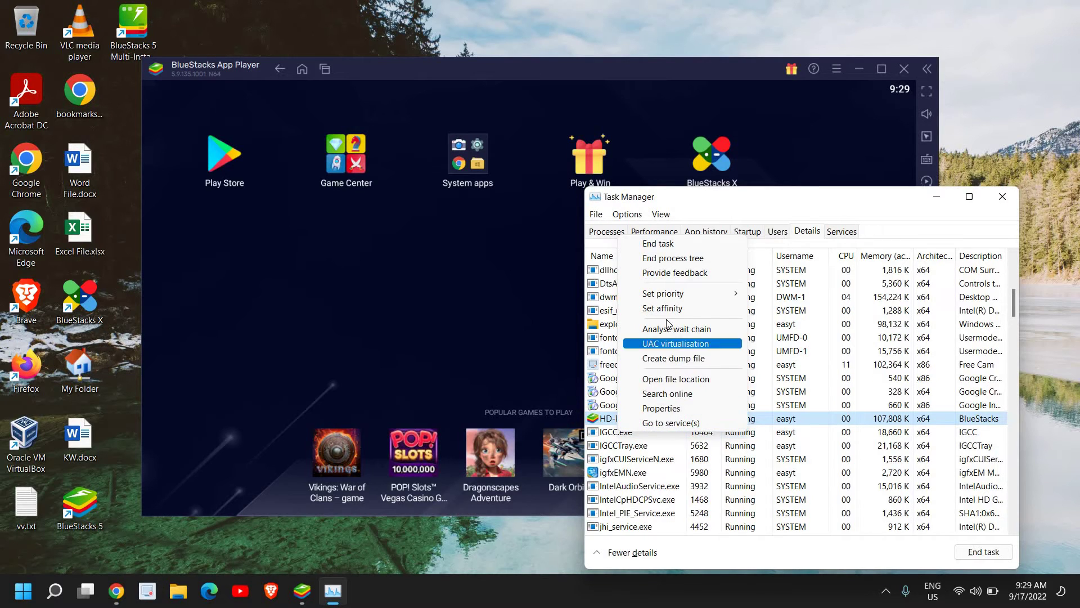
mouse_move(668, 297)
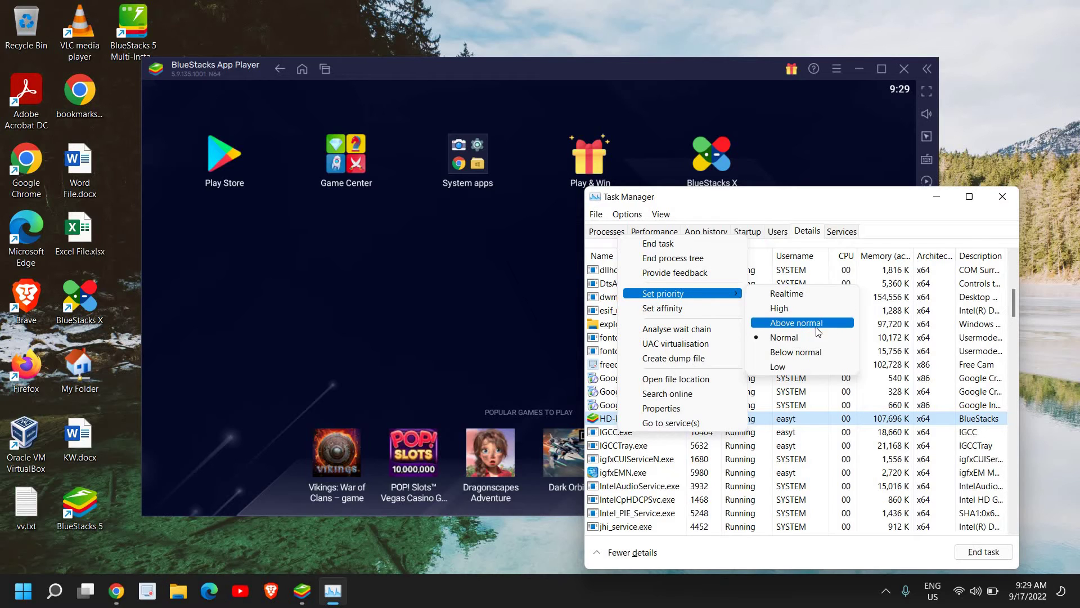
click(782, 311)
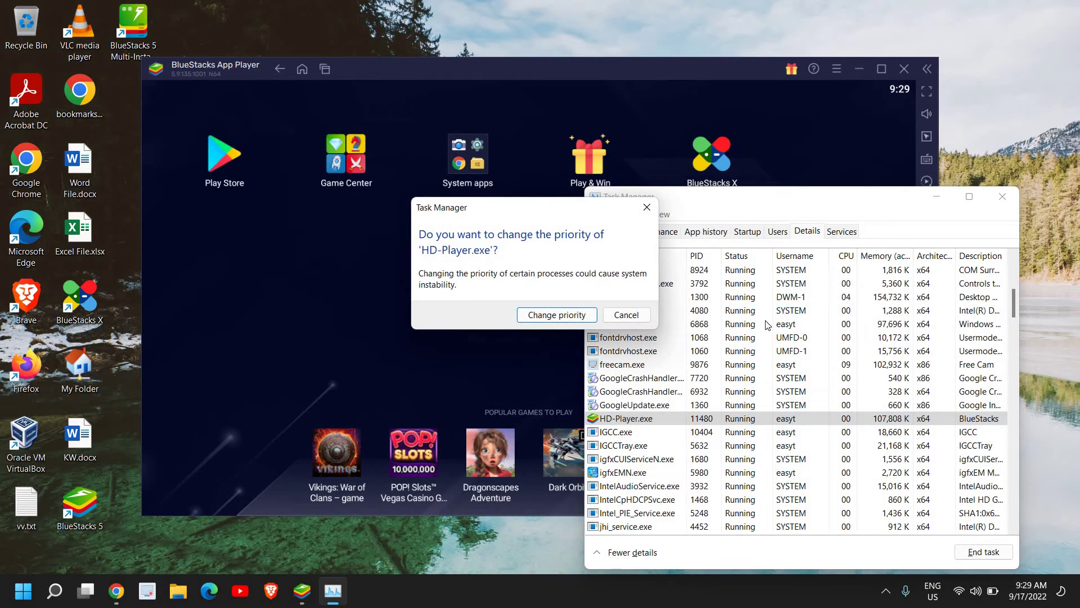
click(555, 314)
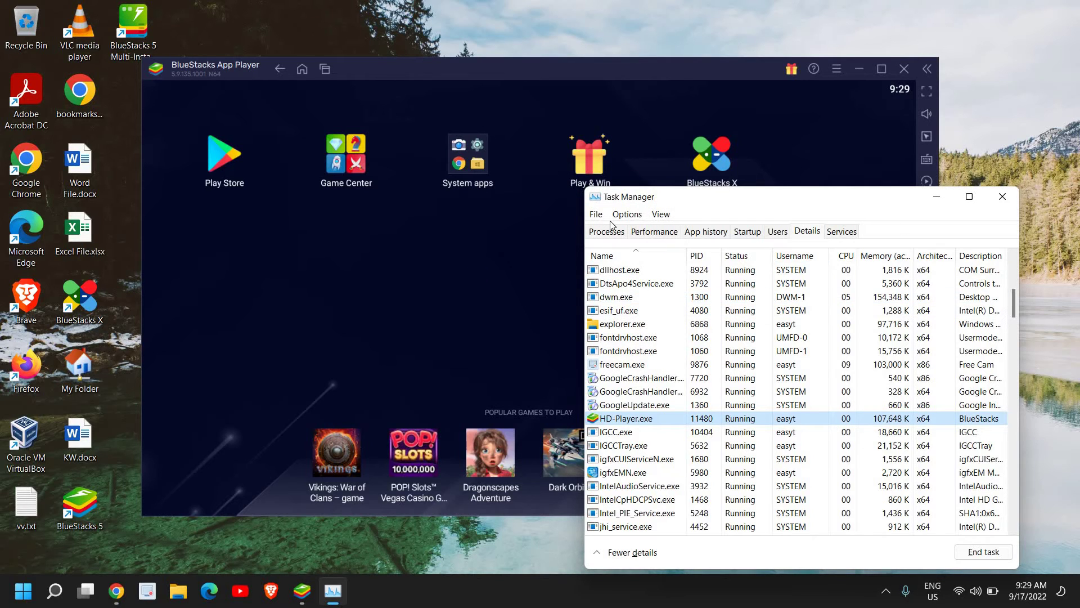
click(1002, 197)
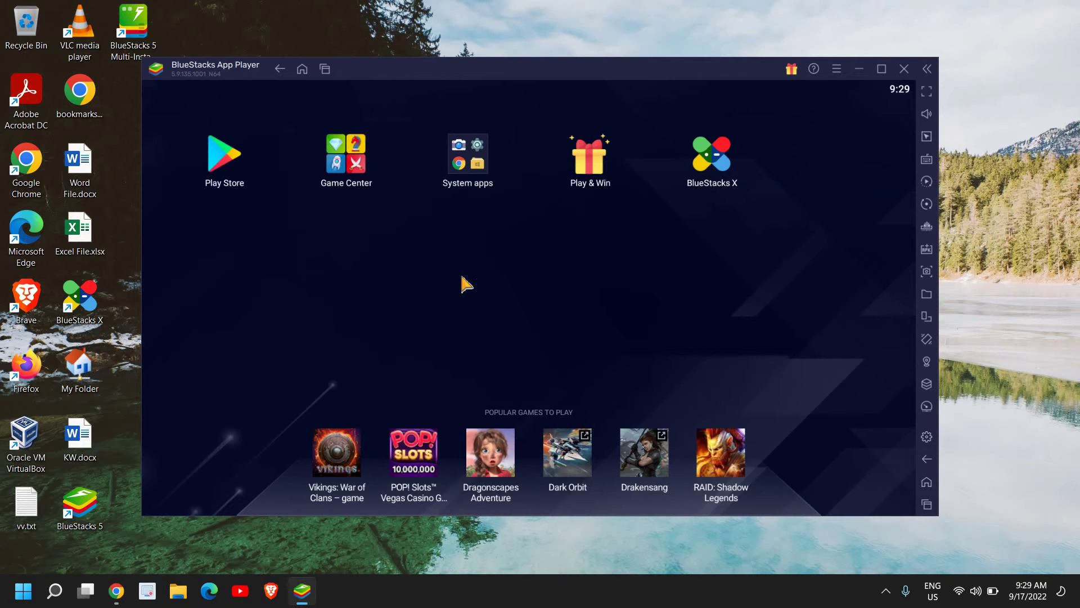
- Open the BlueStacks performance settings, try the Custom CPU allocation and set it back to Medium (2 Cores)
click(927, 441)
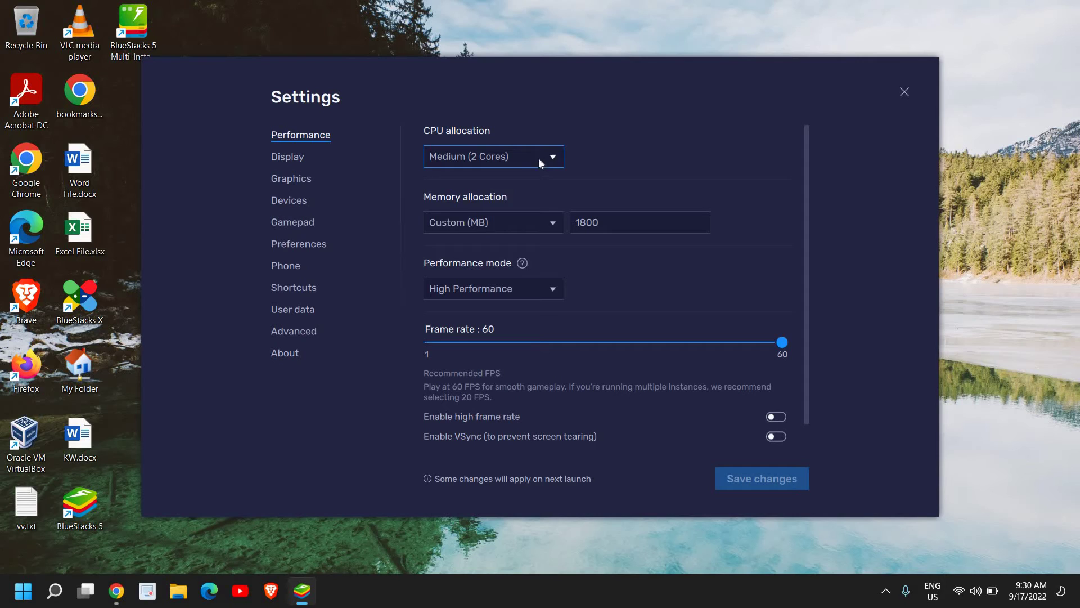
click(538, 158)
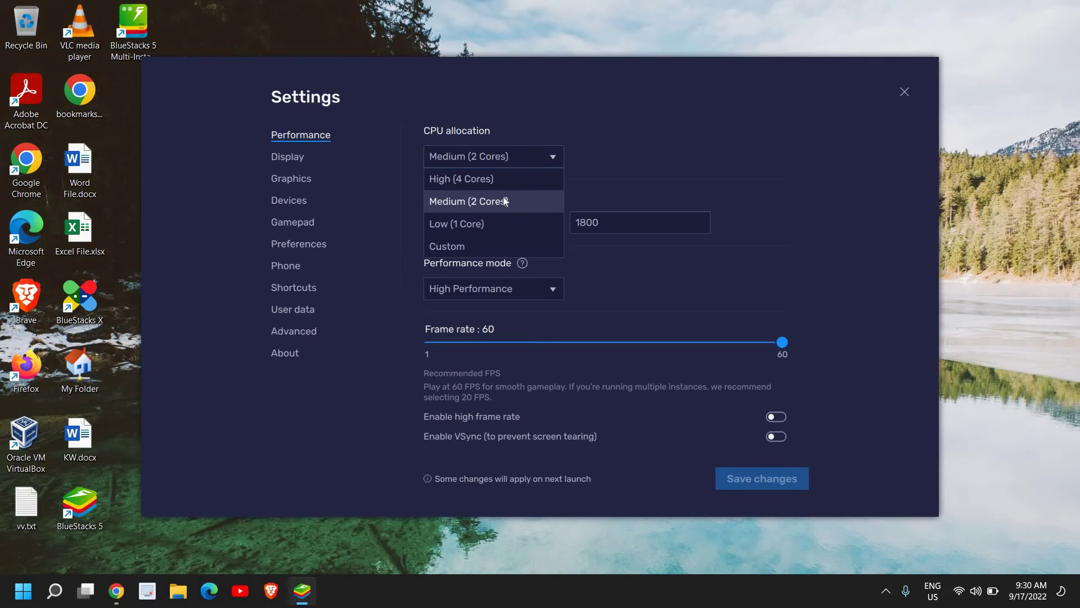
click(461, 246)
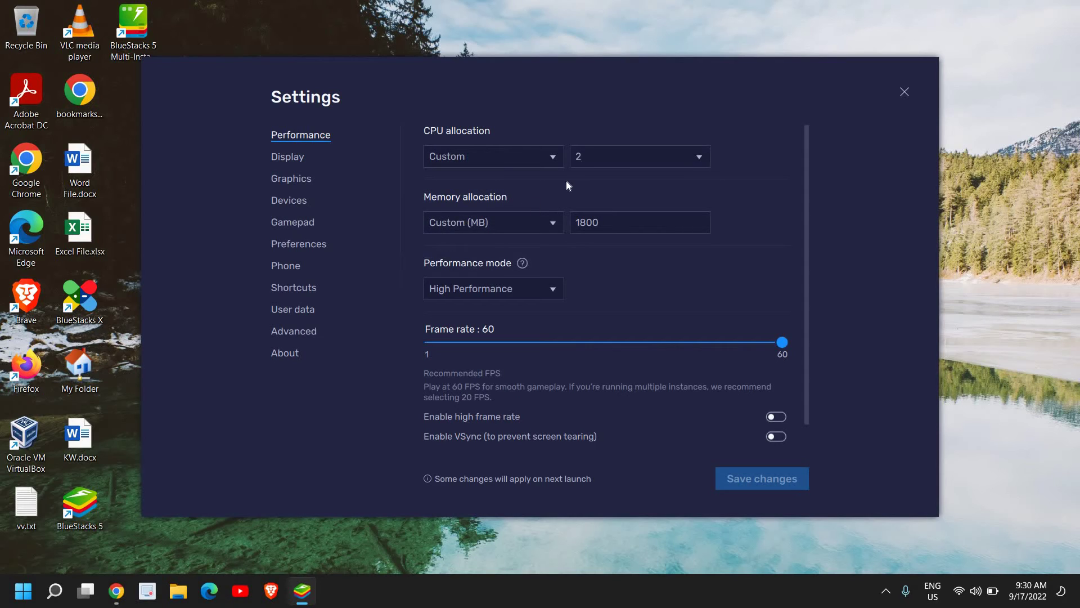
click(617, 158)
click(605, 152)
click(513, 156)
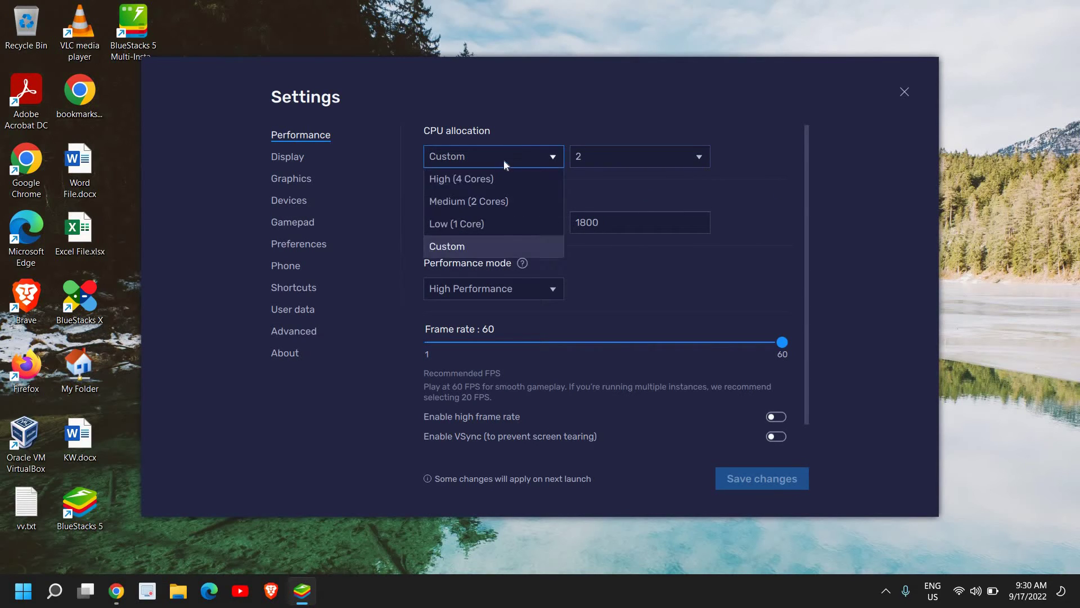
click(480, 204)
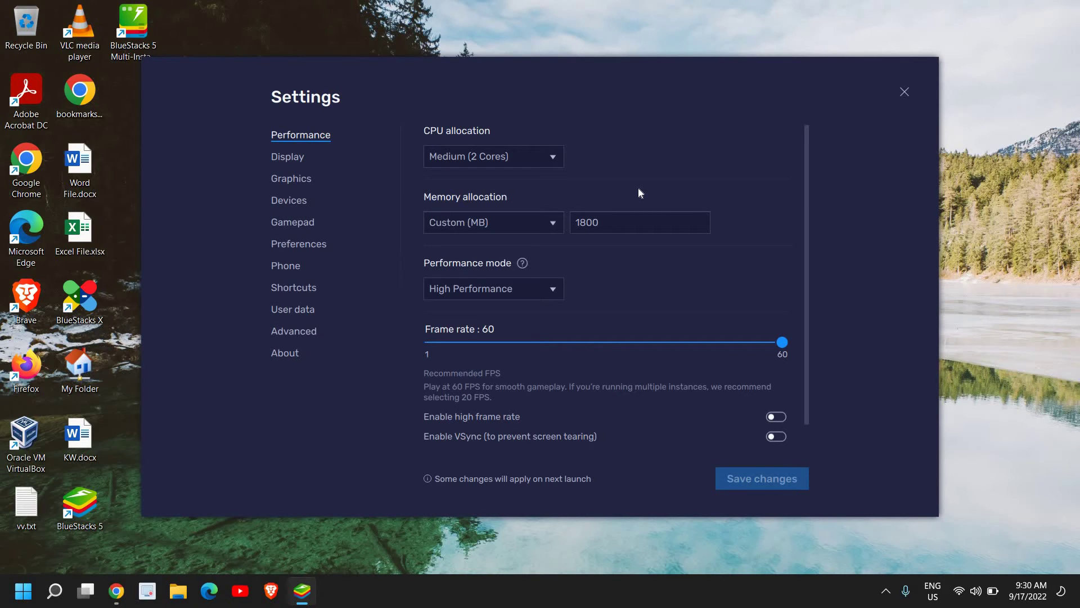
key(space)
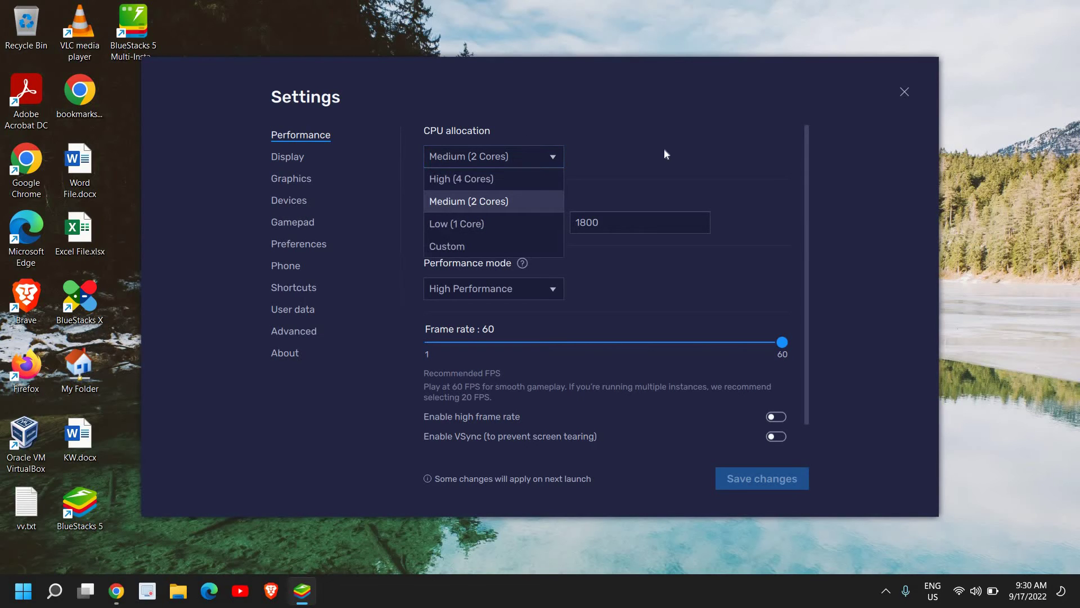
click(498, 200)
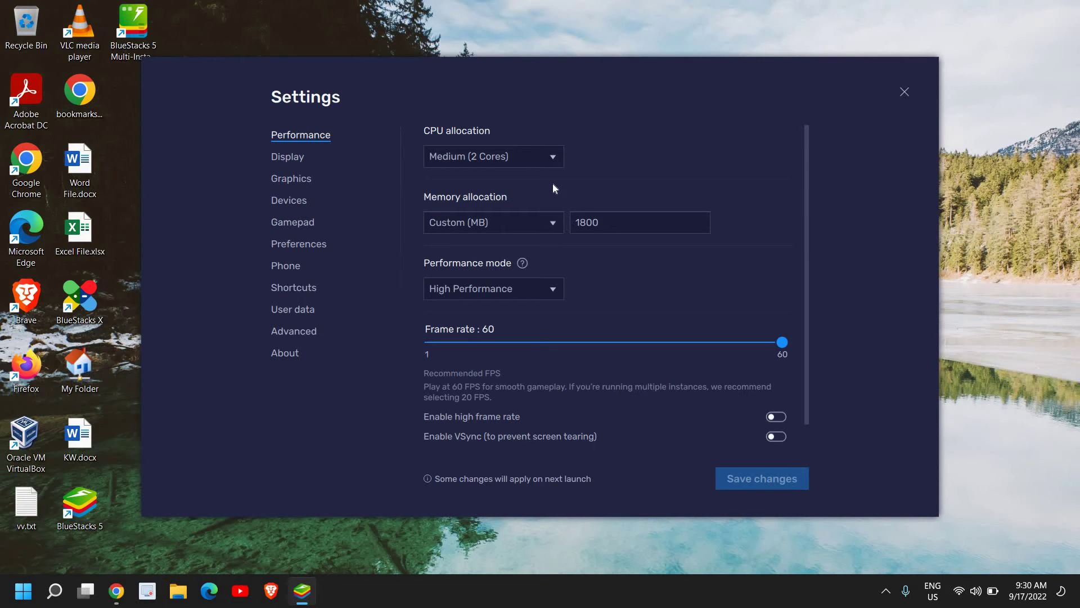
click(518, 158)
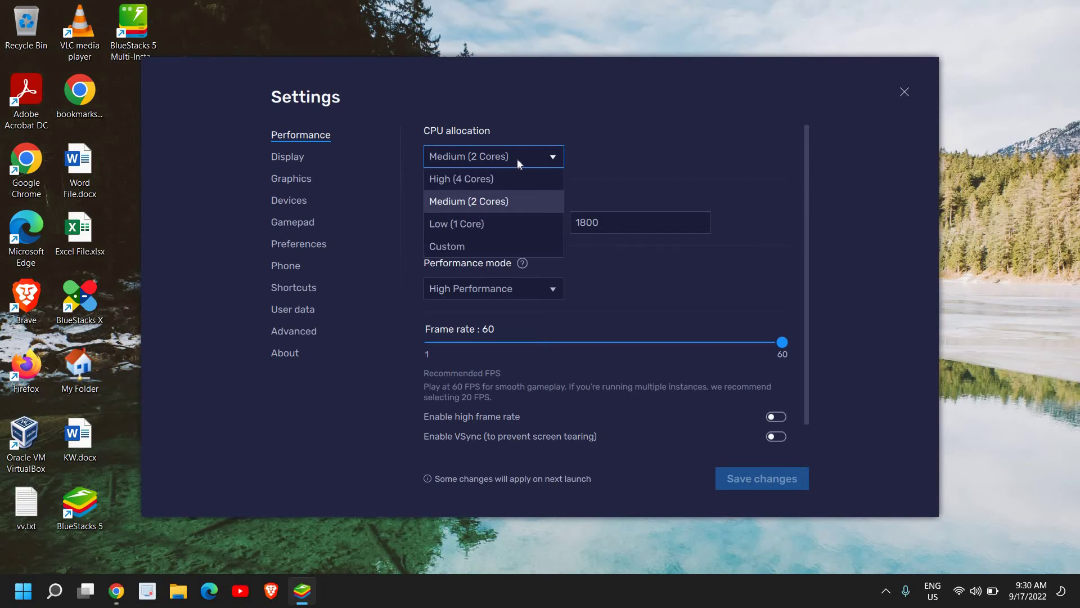
click(515, 201)
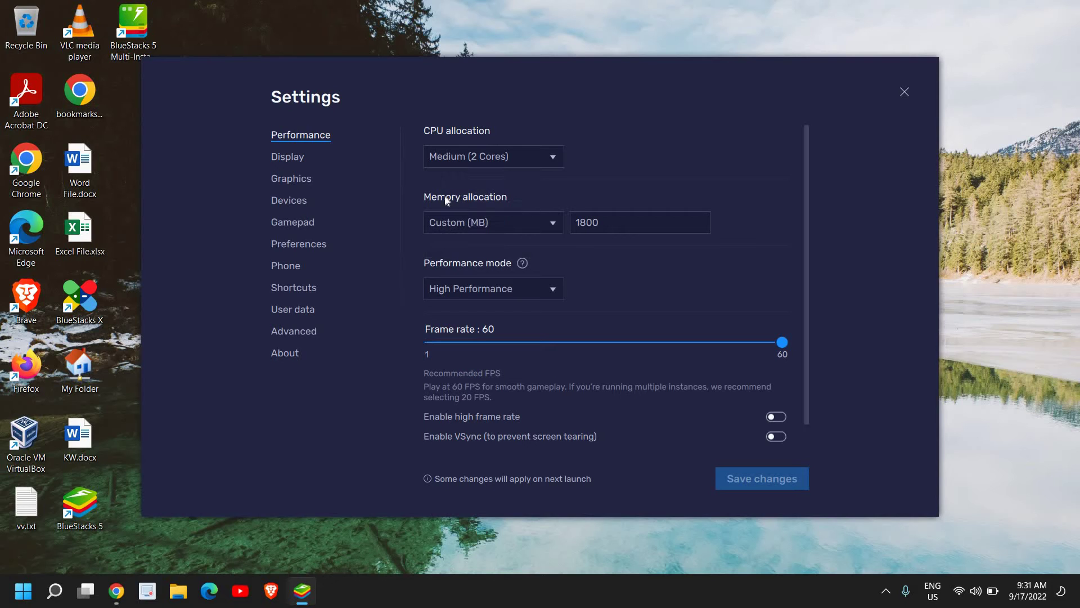
- Set the memory allocation to High (4 GB) and the performance mode to High Performance
click(545, 224)
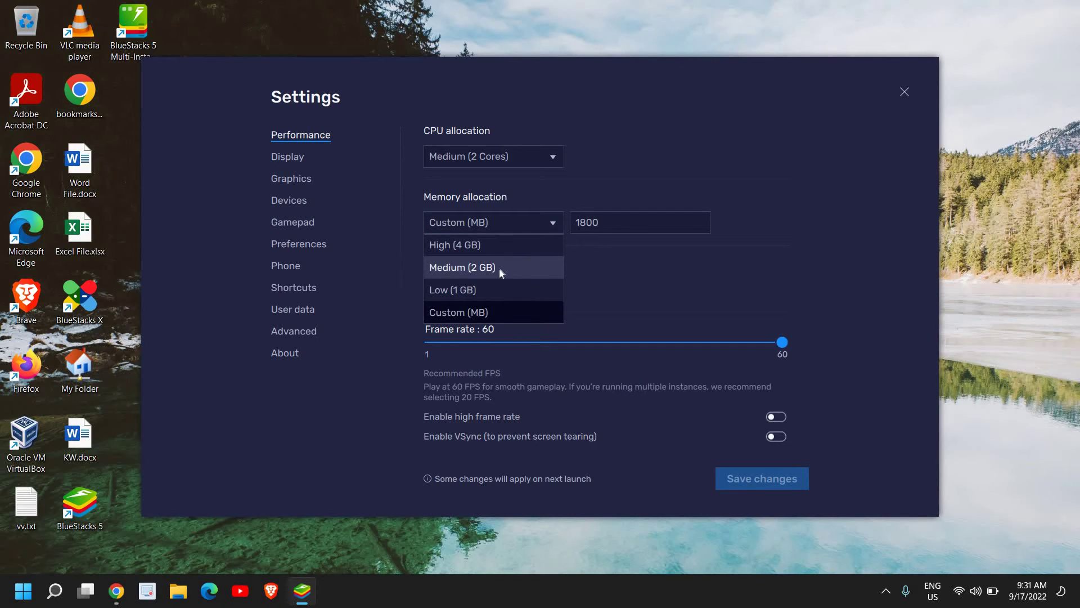
click(498, 268)
click(517, 223)
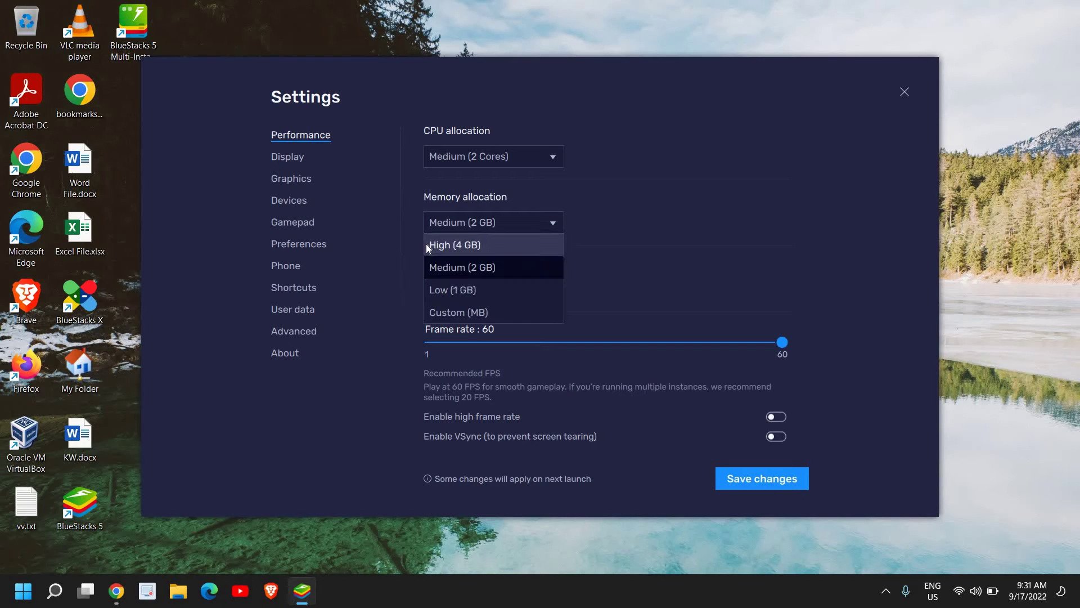
click(443, 245)
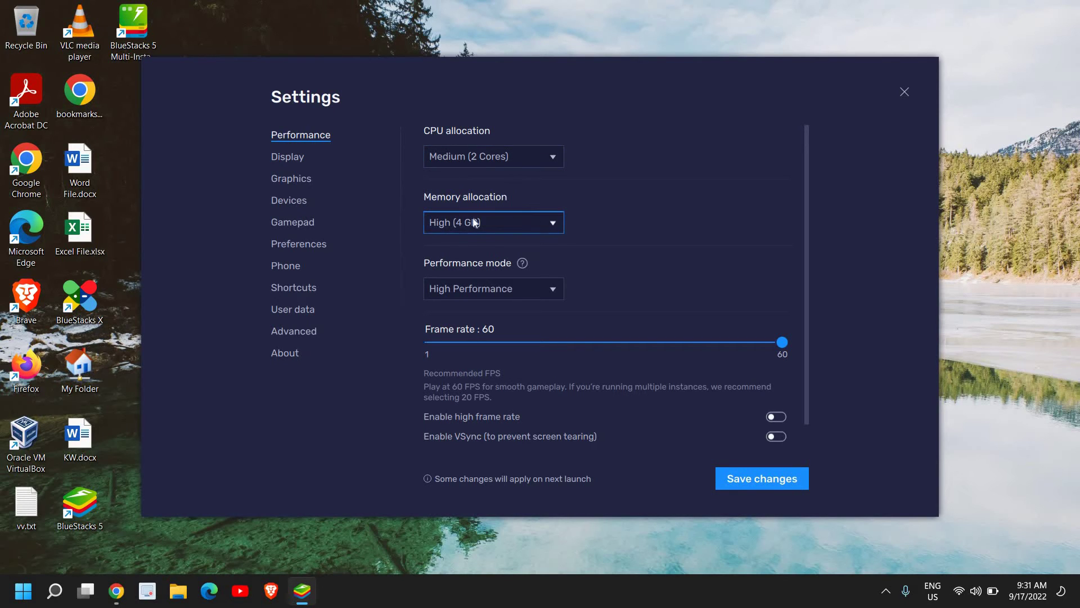
click(527, 290)
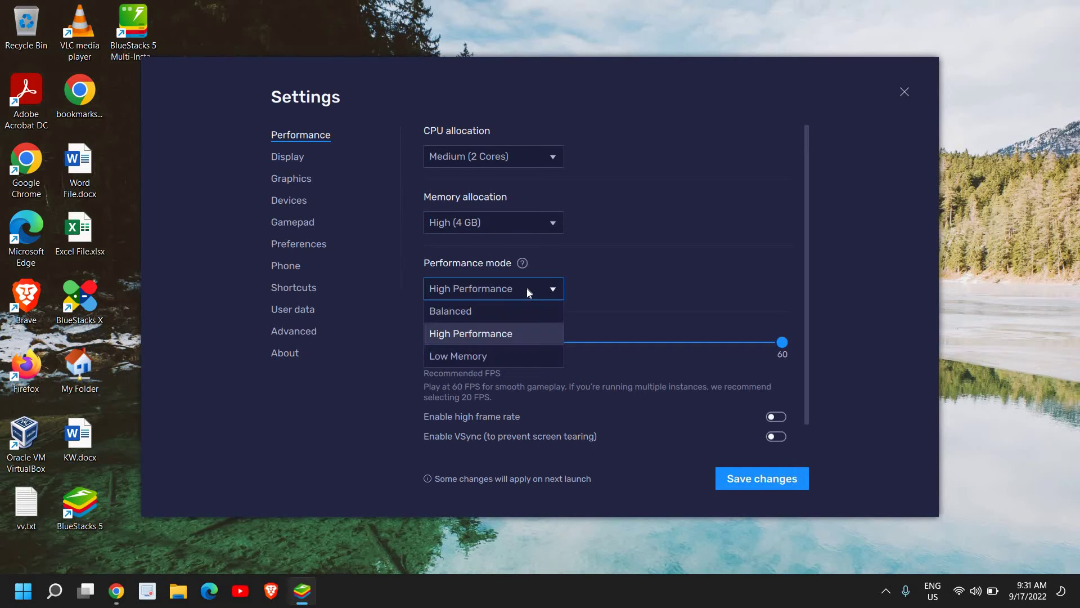
click(490, 335)
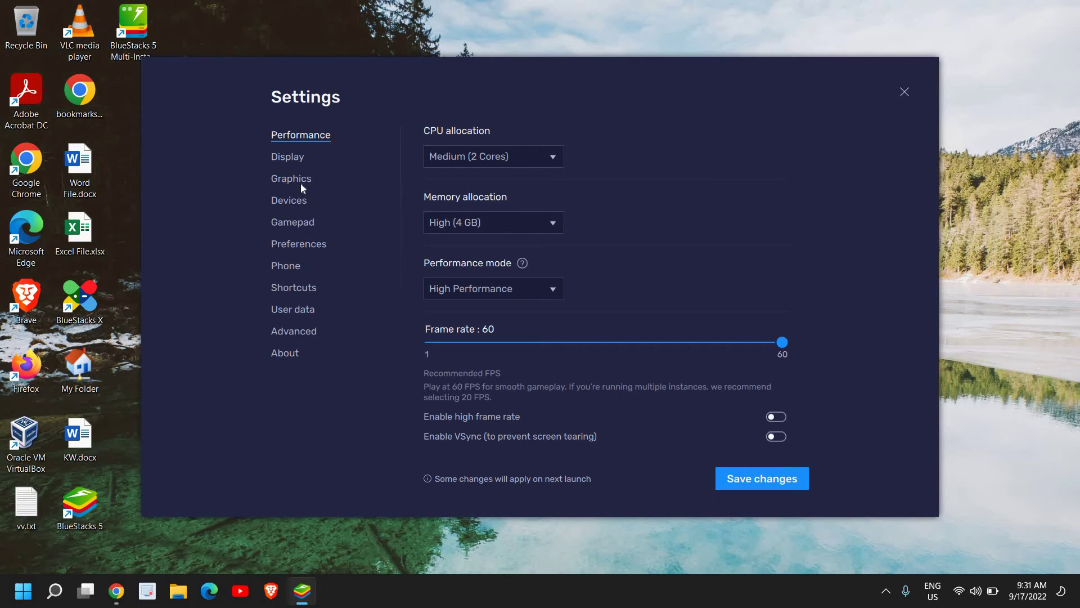
- Discard the pending performance changes, then set the mouse cursor style to System default in the display settings and save
click(286, 158)
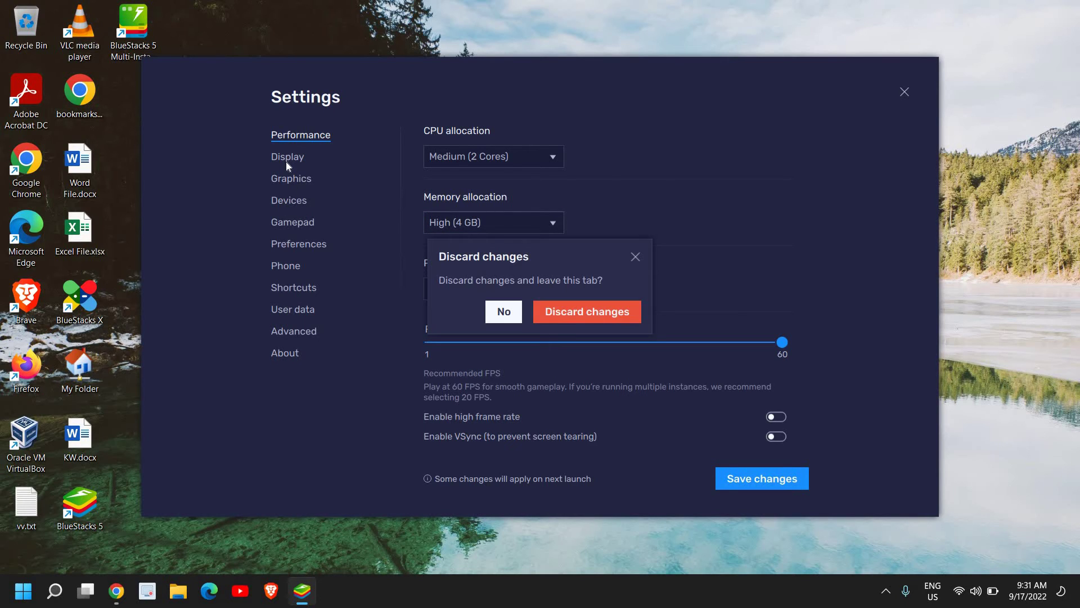
click(565, 314)
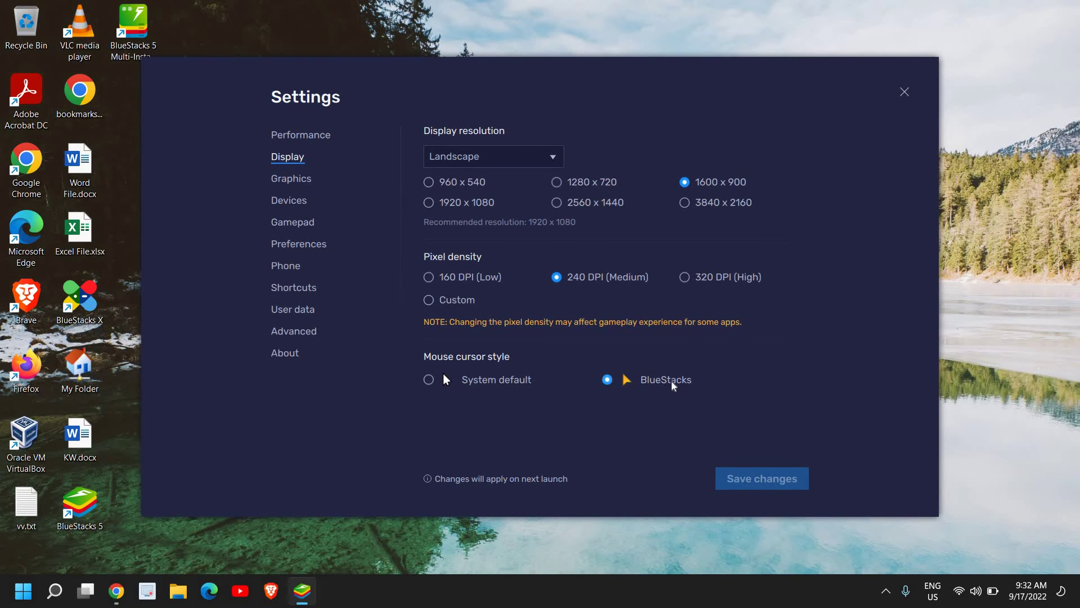
click(430, 380)
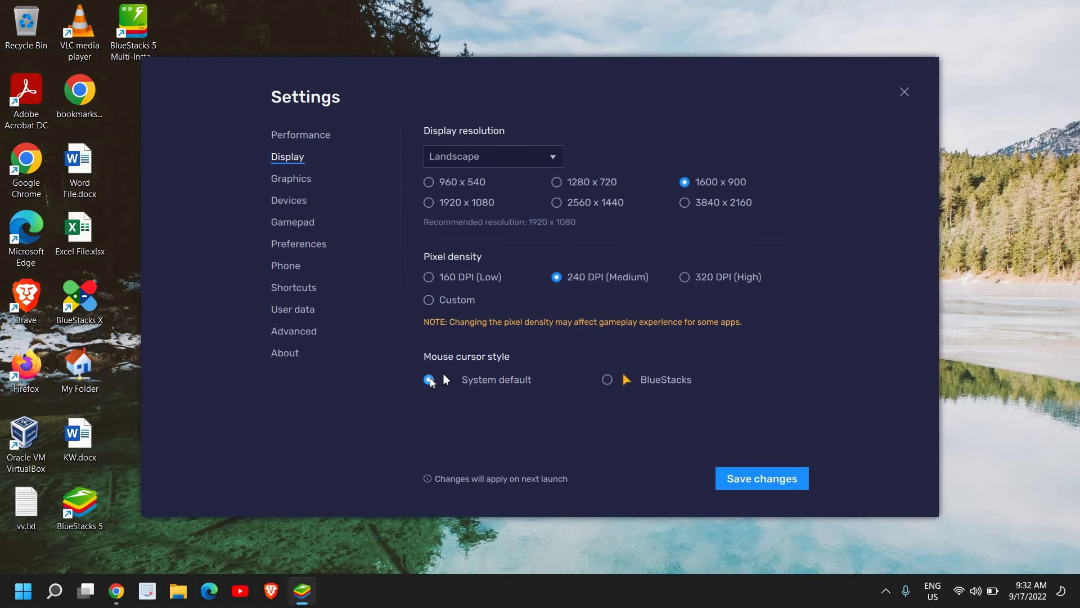
click(744, 479)
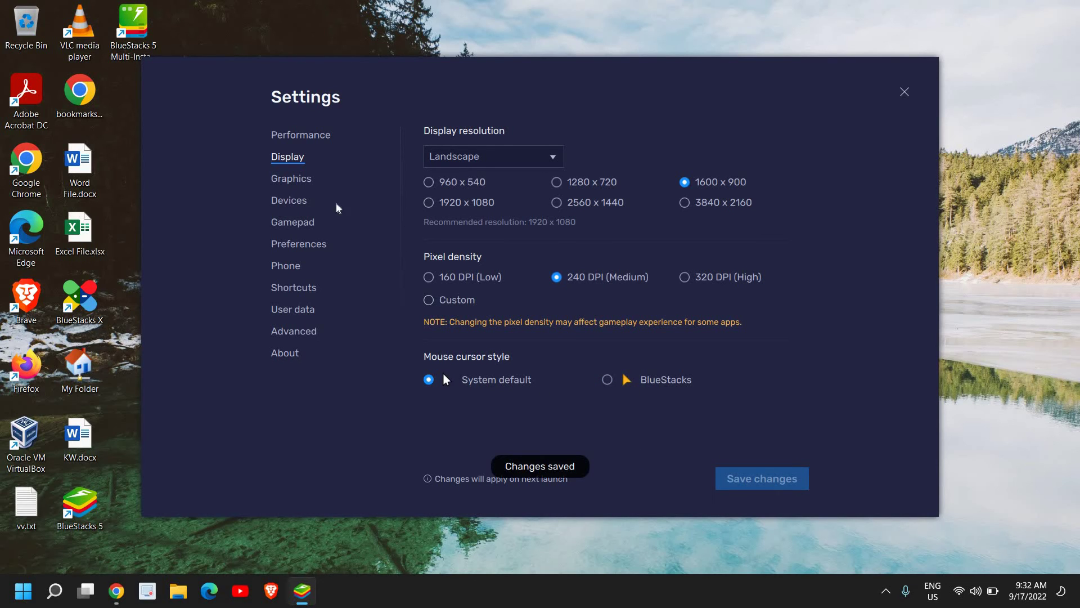
- Review the graphics settings, including the interface renderer options
click(282, 177)
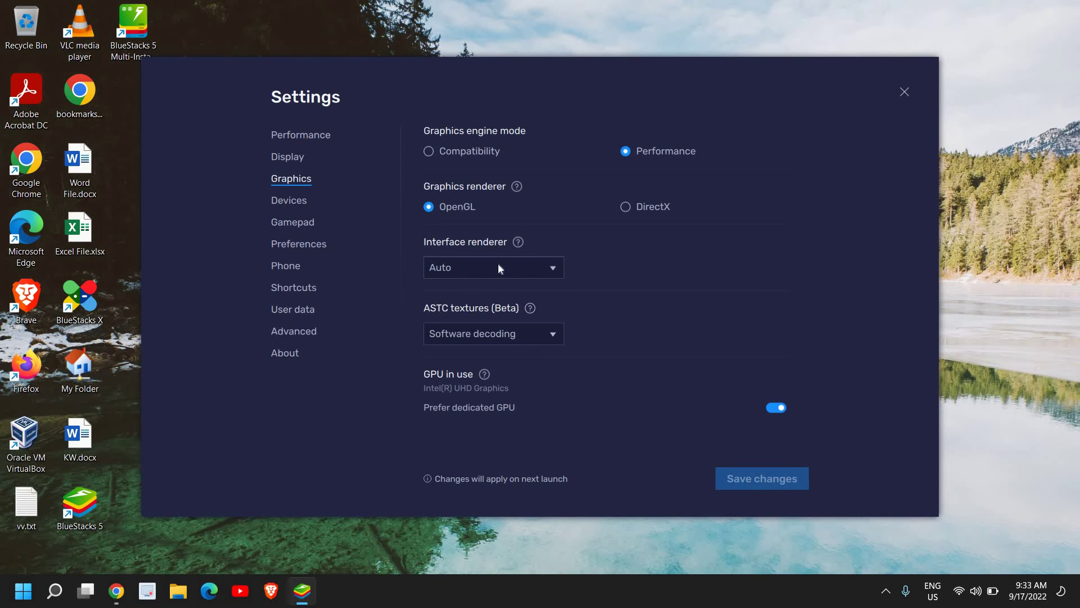
click(511, 273)
click(510, 272)
- Examine the available microphone and camera choices in the device settings
click(291, 212)
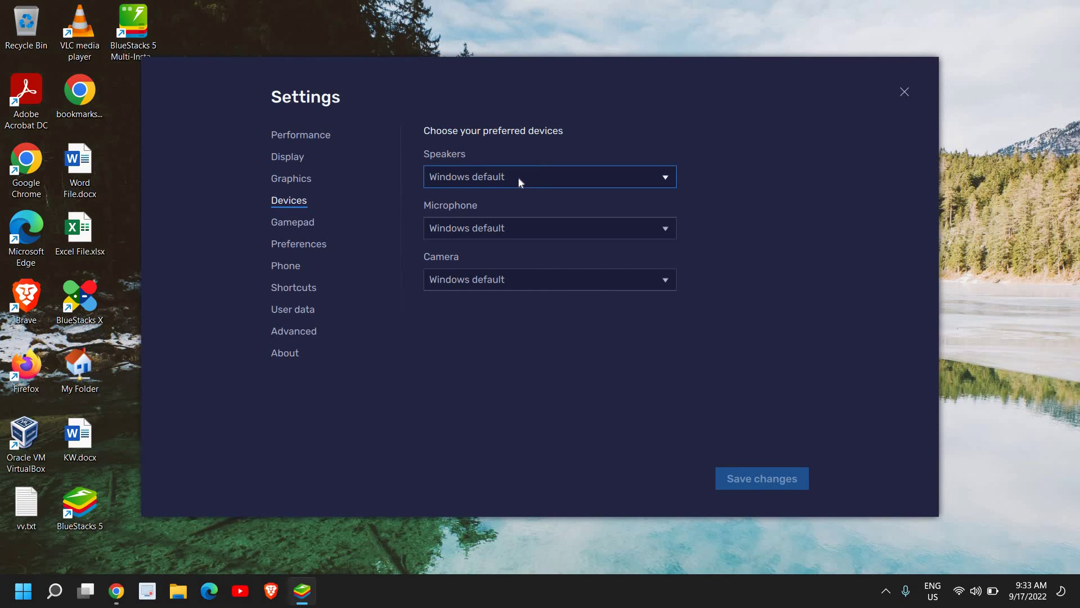
click(529, 229)
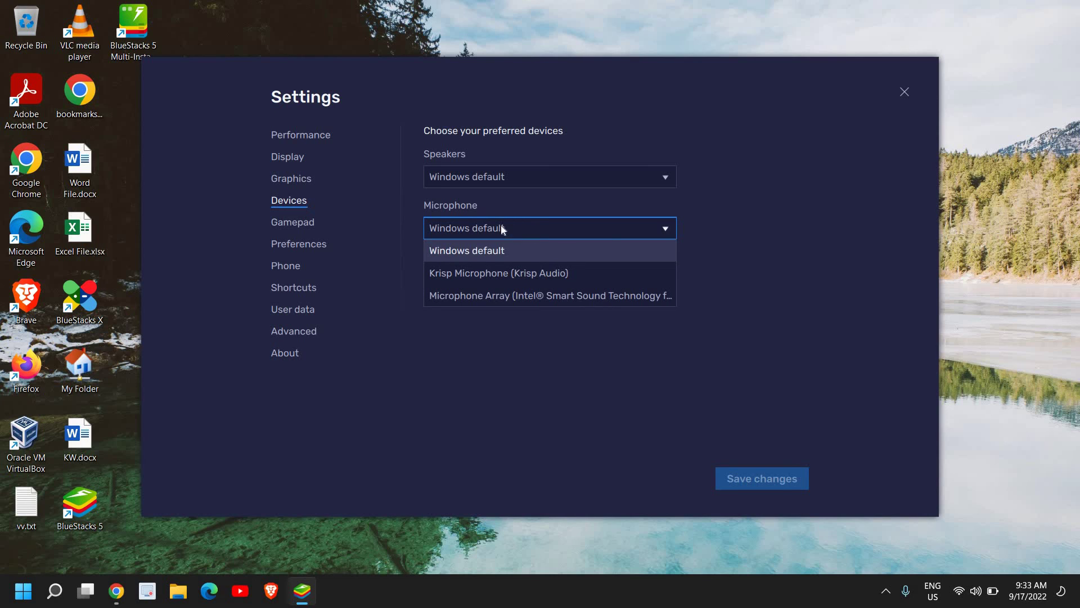
click(668, 252)
click(547, 230)
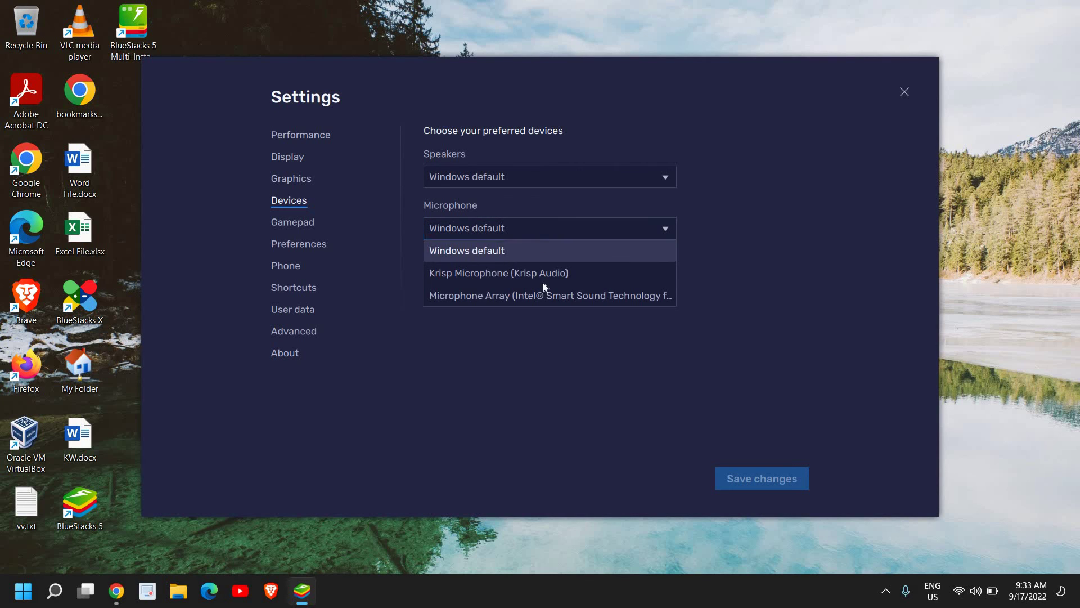
click(811, 321)
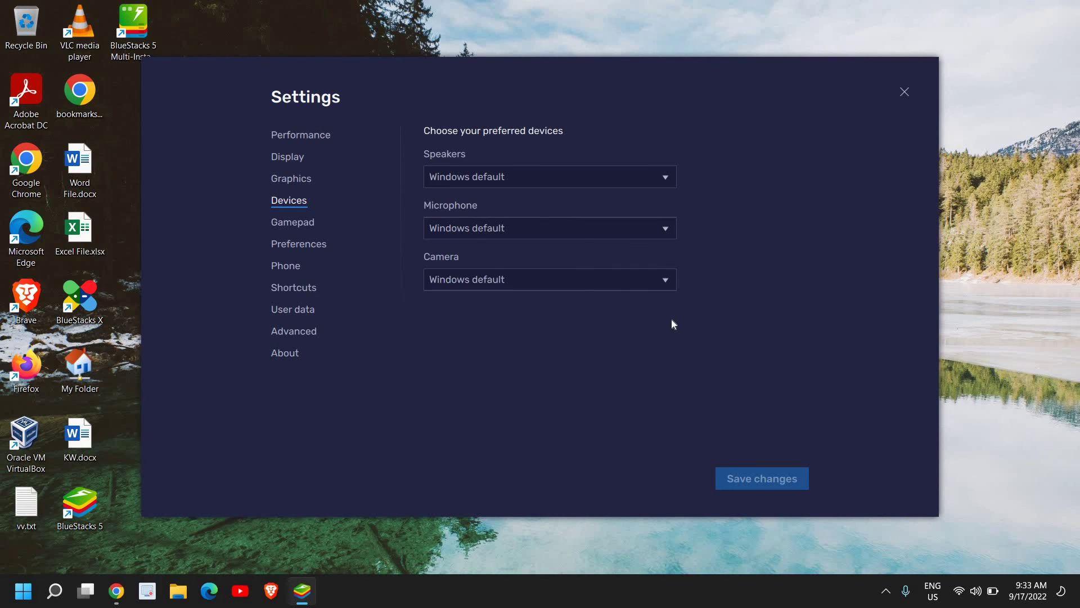
click(510, 280)
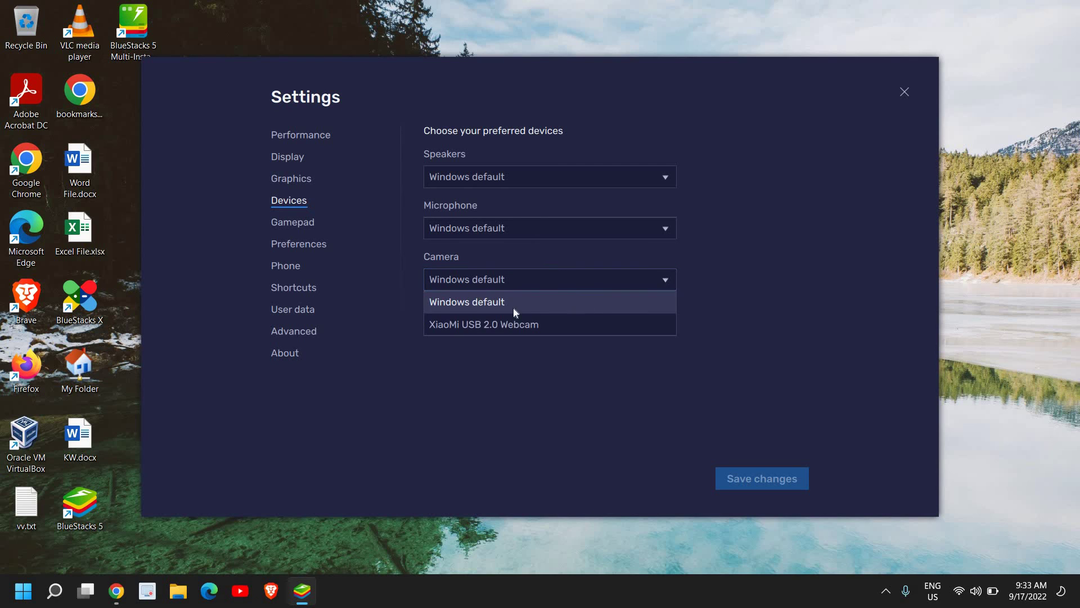
click(587, 328)
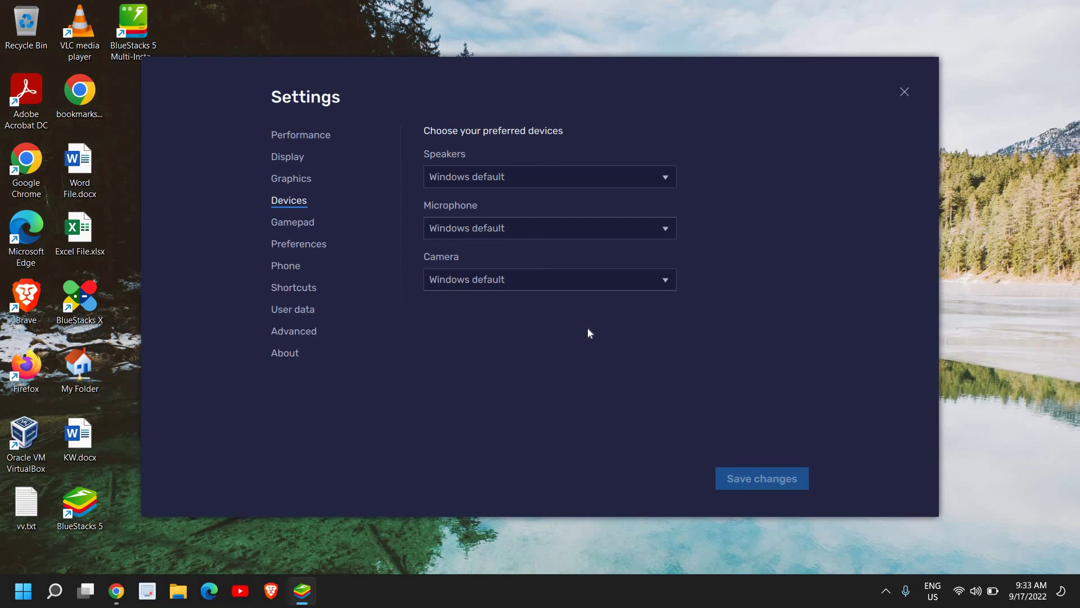
- Choose XiaoMi USB 2.0 Webcam as the camera and Microphone Array (Intel Smart Sound Technology) as the microphone
click(521, 281)
click(518, 322)
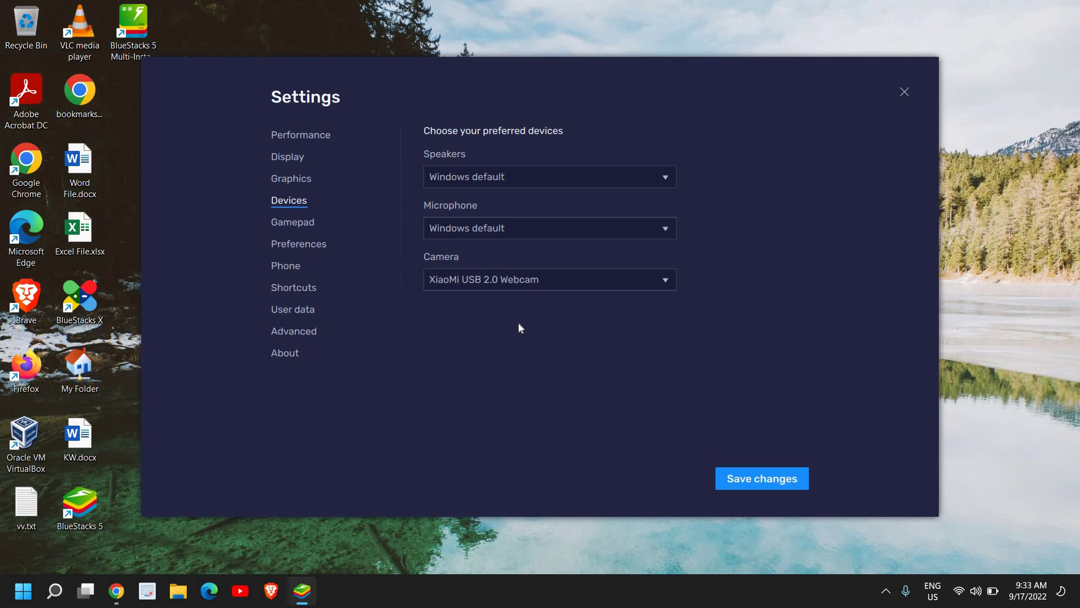
click(470, 224)
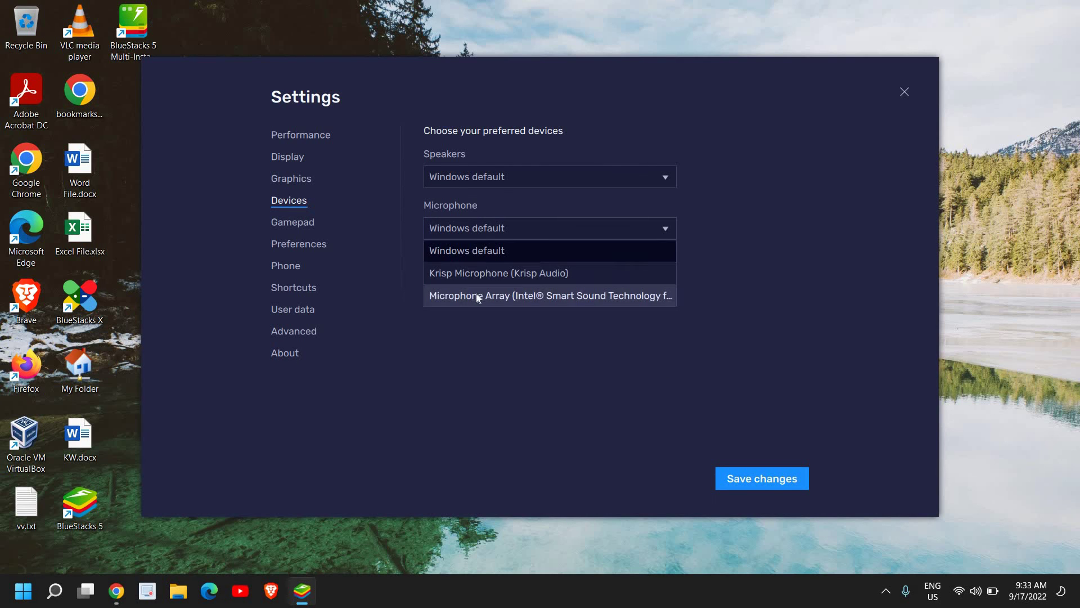
click(475, 293)
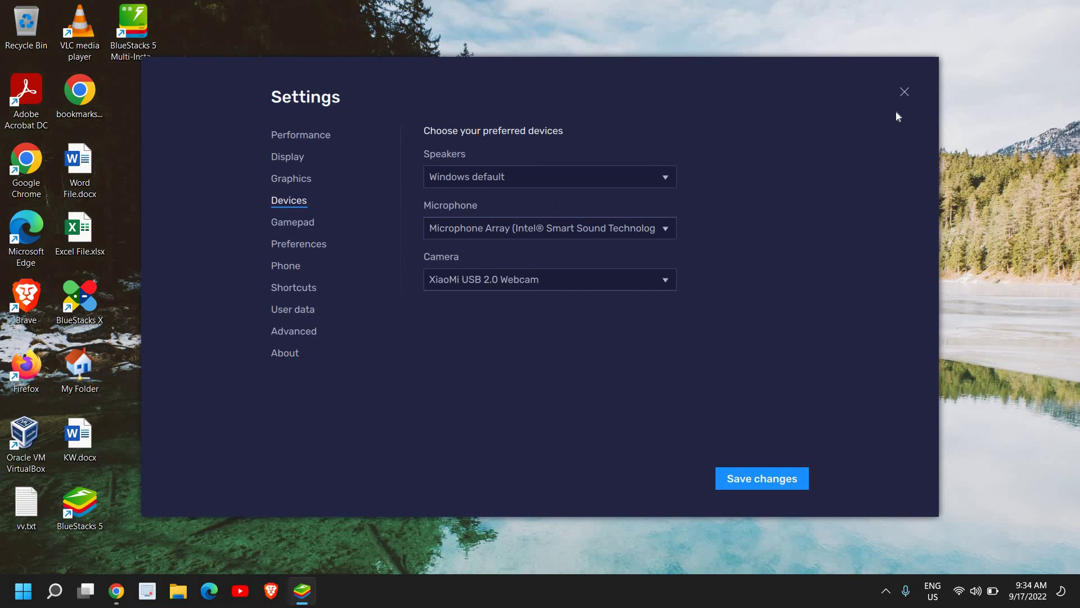
- Close the settings and discard the unsaved device changes
click(903, 94)
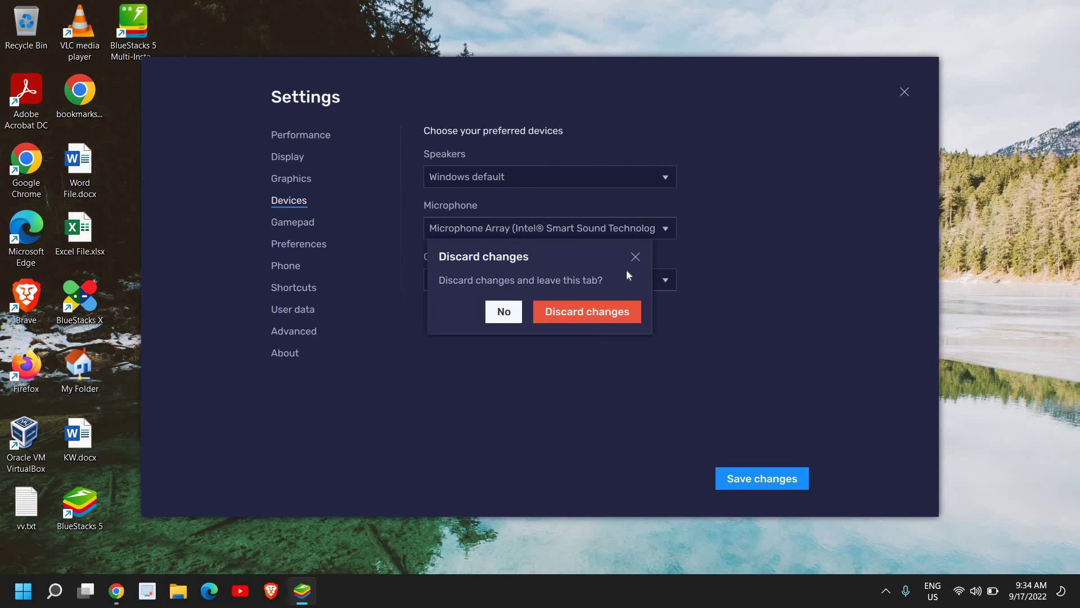
click(586, 311)
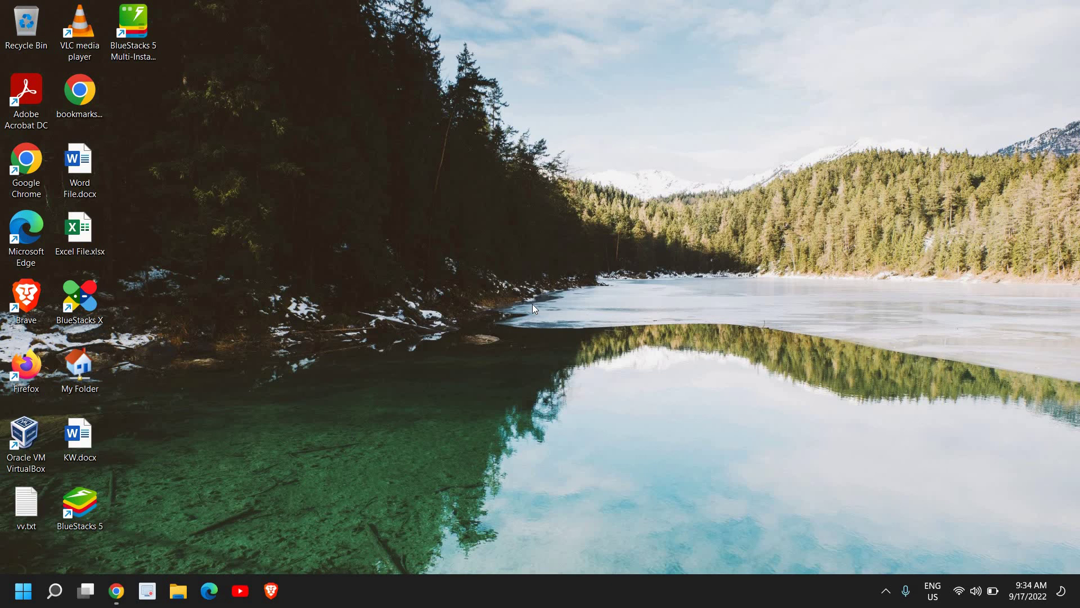